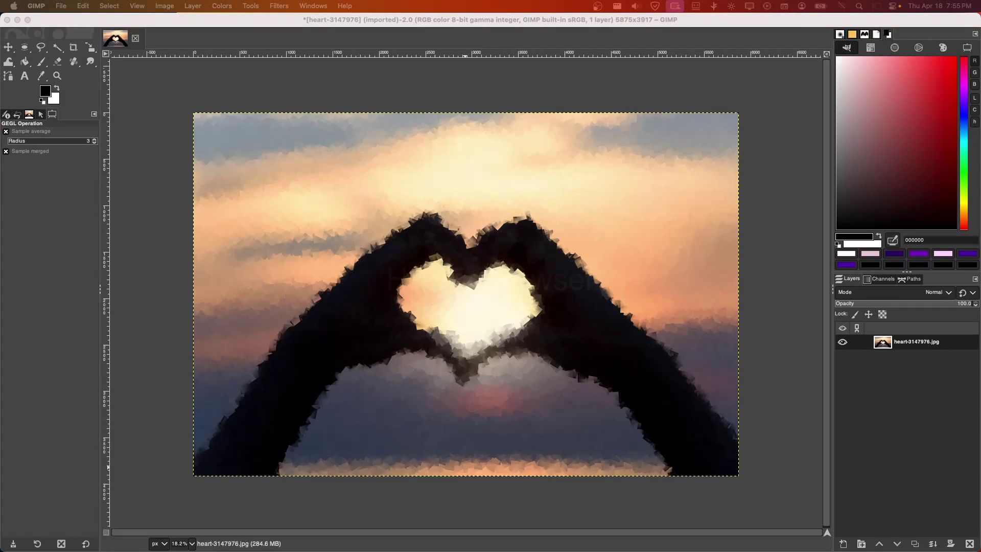
Step: Open GIMP's Print dialog for the current image from the File menu
click(220, 24)
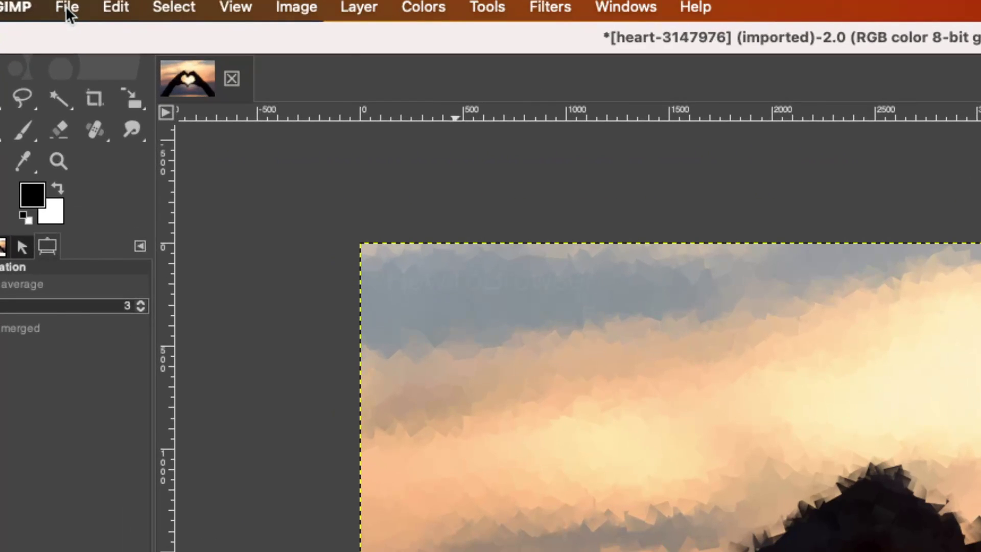
click(60, 7)
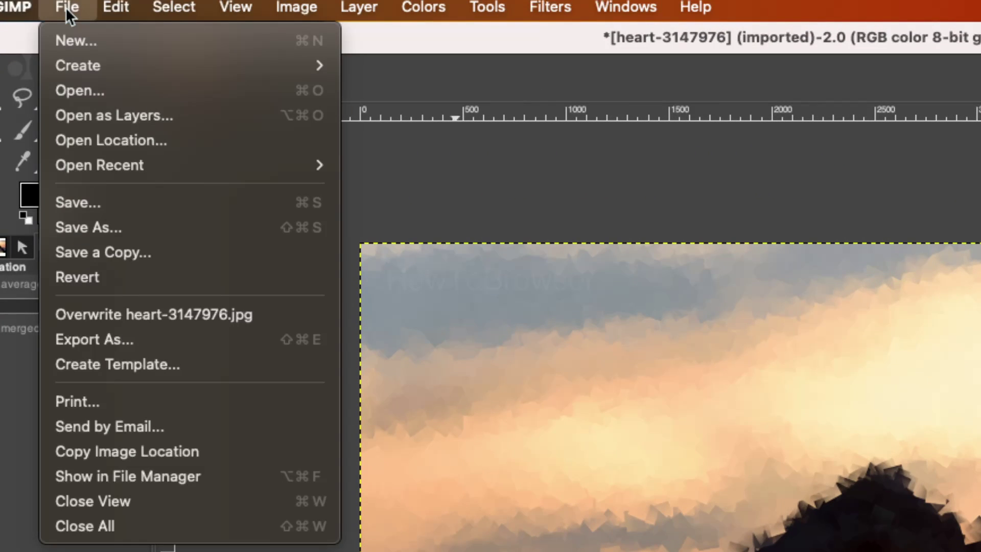
click(78, 402)
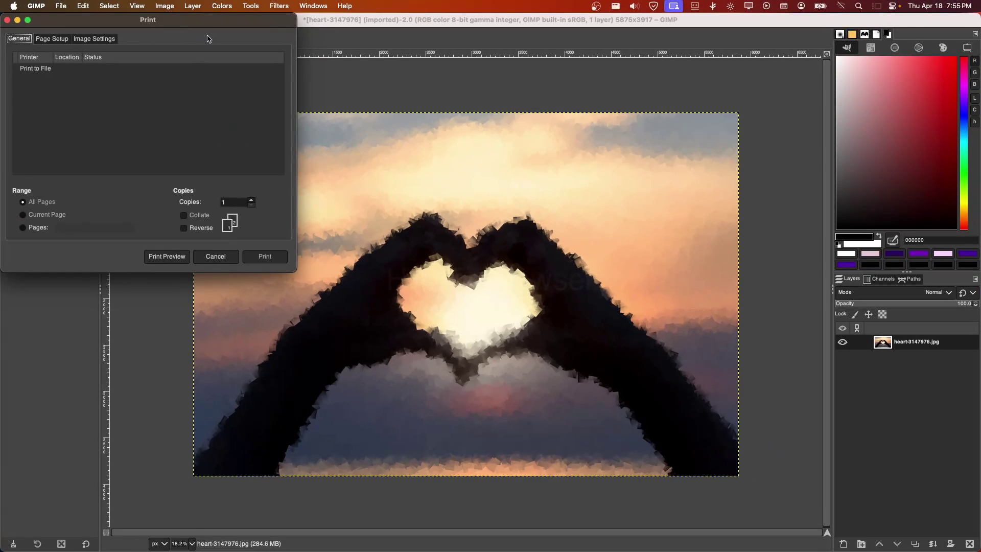
Step: Choose Print to File as the printer, saving output.pdf as PDF, and show the save-folder choices
drag(194, 23, 422, 108)
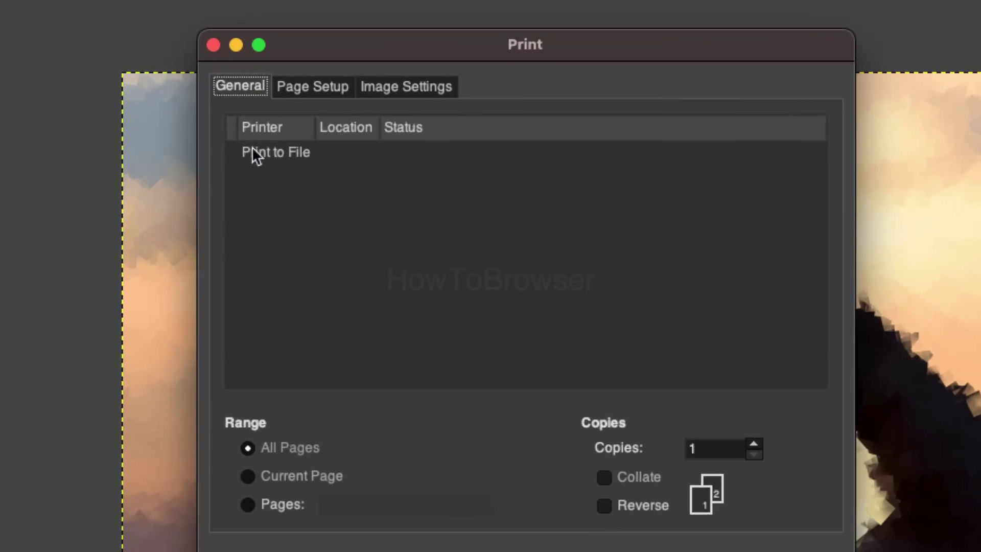
click(256, 153)
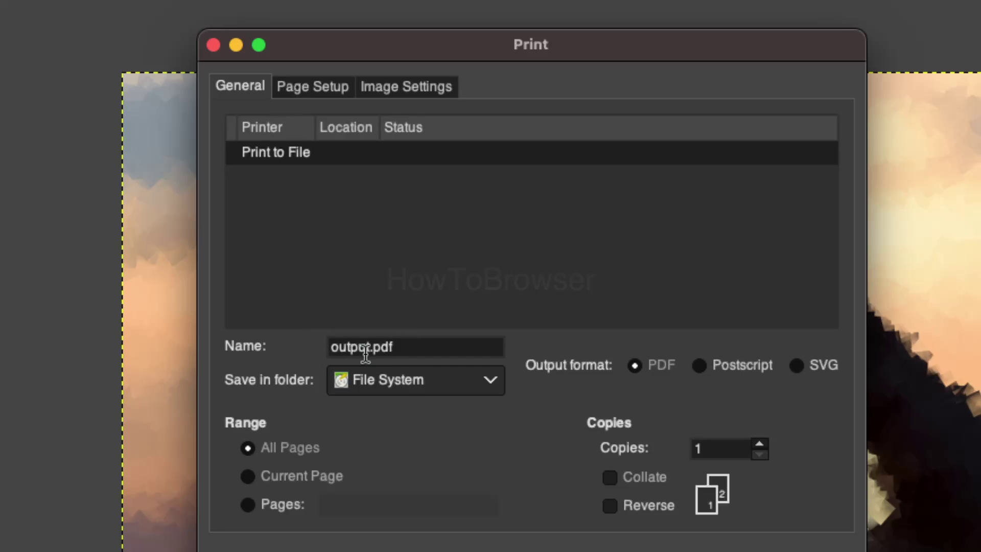
click(421, 384)
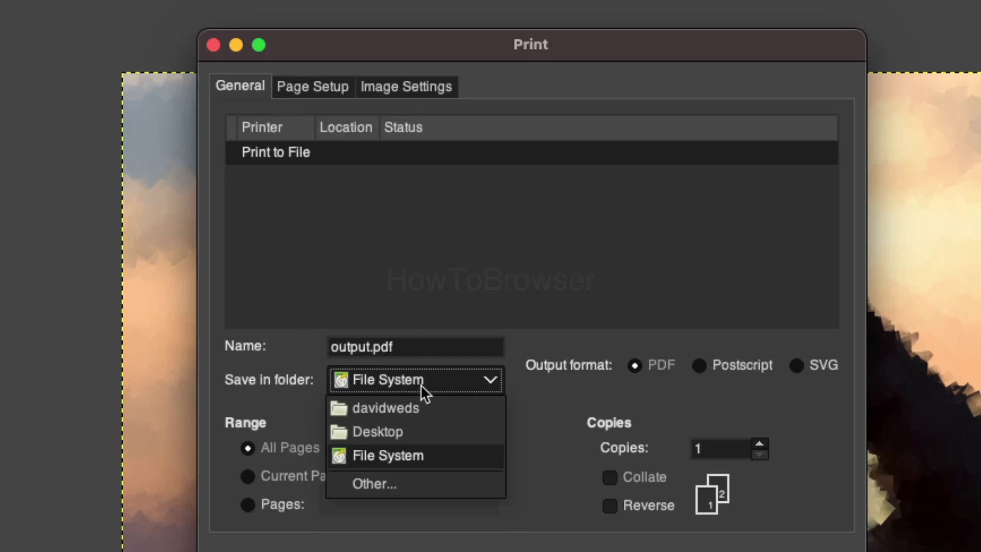
click(422, 383)
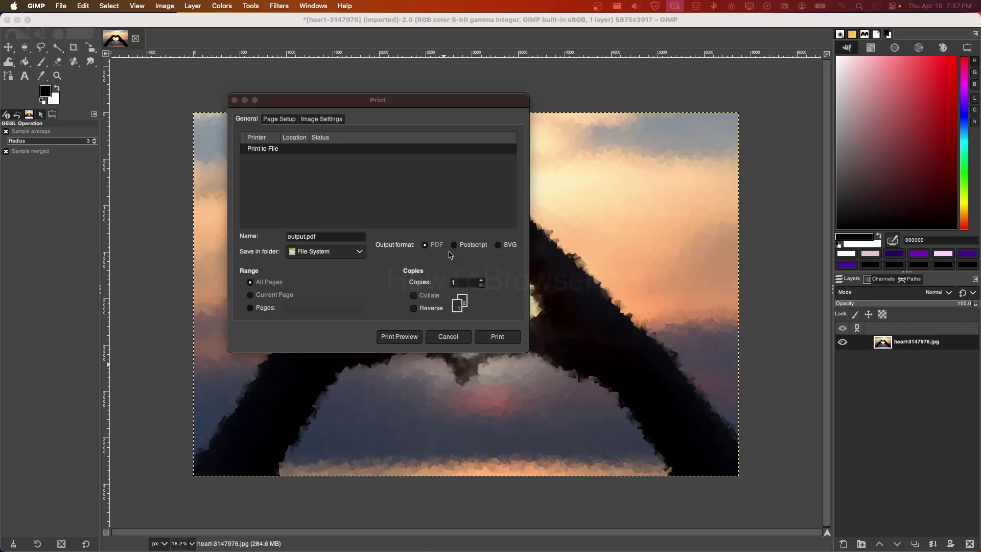
Step: Show the Image Settings page: 203.20 × 135.48 mm at 734.375 pixels/in, centred
click(286, 128)
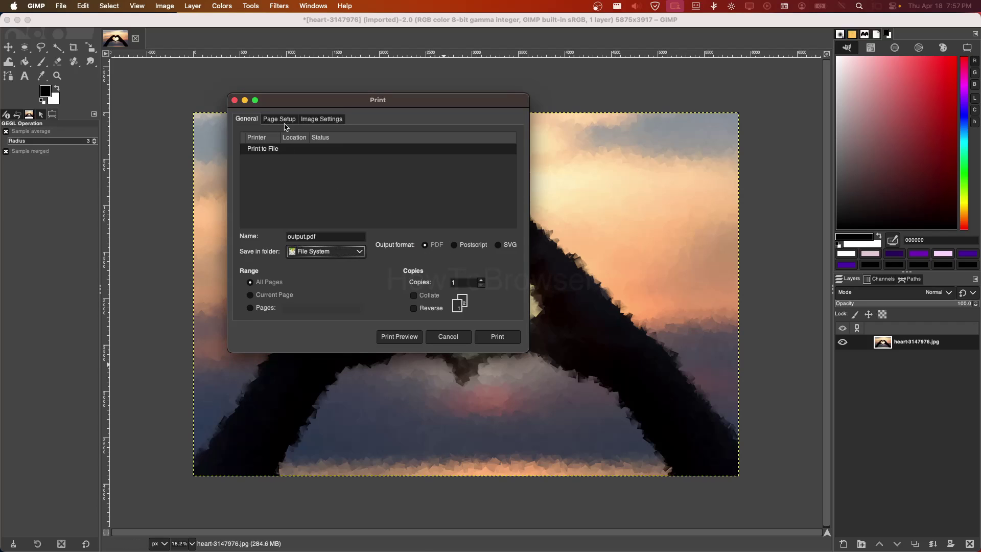
click(284, 123)
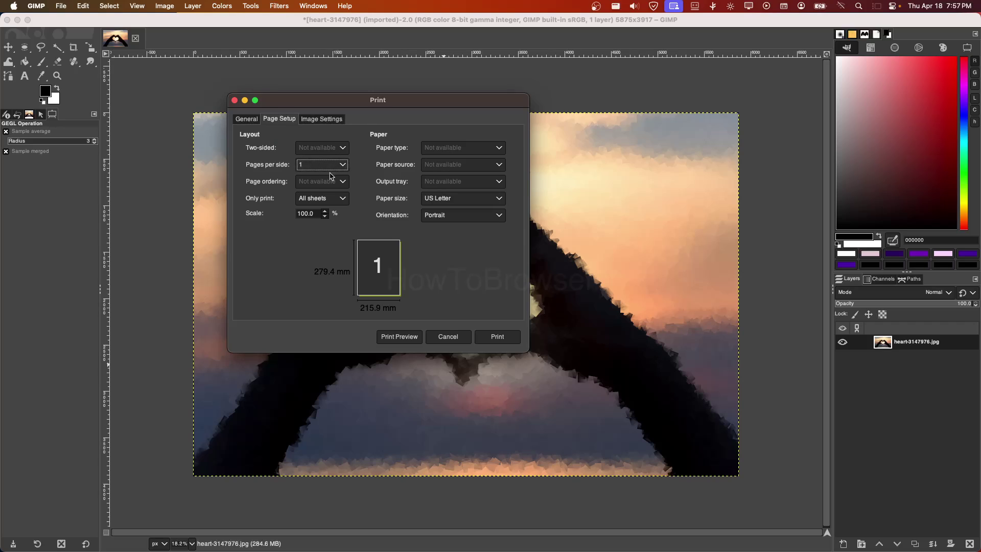
click(322, 119)
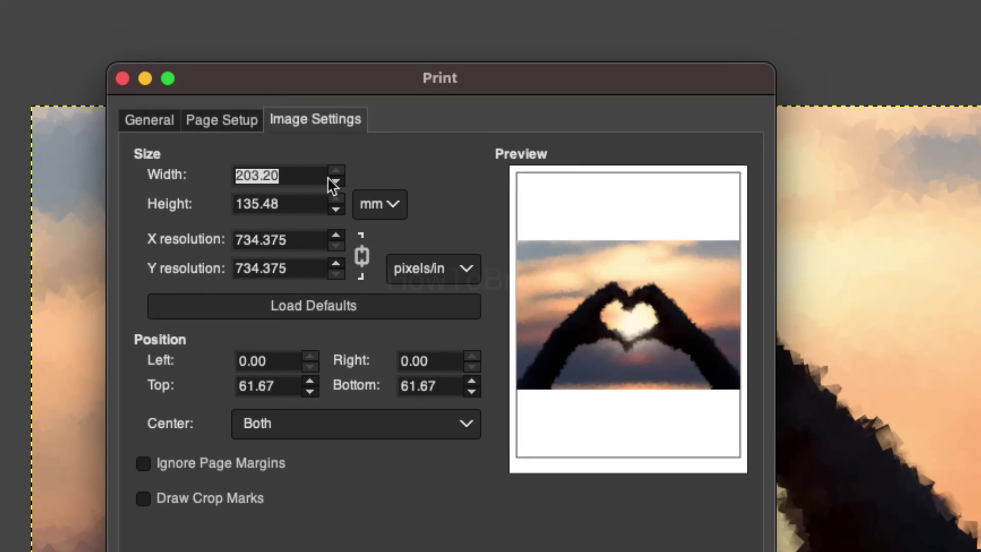
Step: Change the print size unit to centimetres, giving 20.320 × 13.548 cm
click(394, 210)
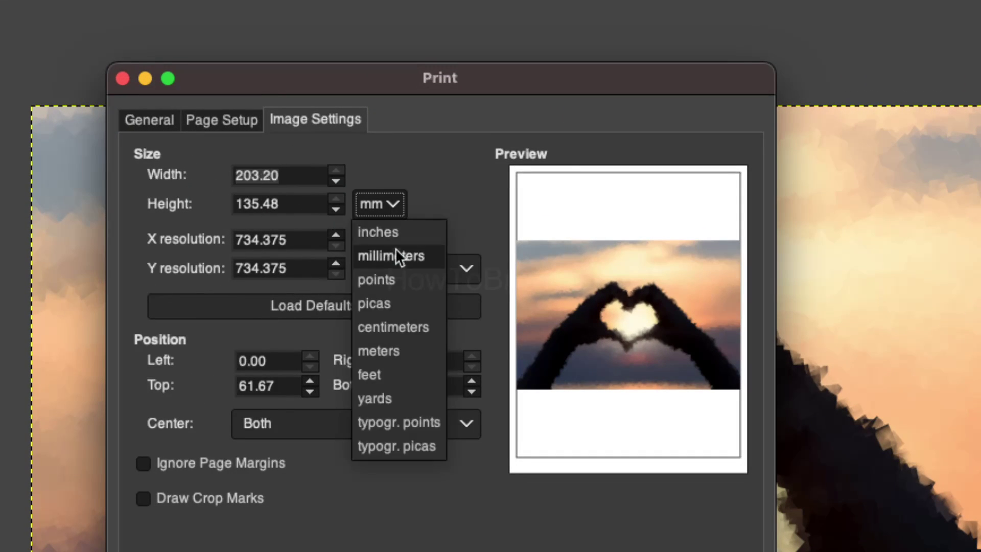
click(388, 236)
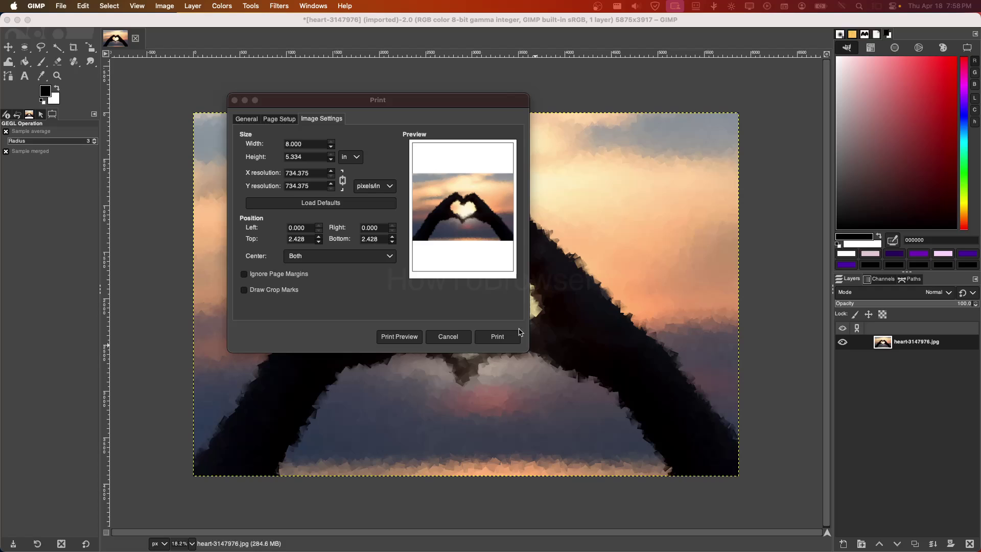
click(351, 159)
click(352, 159)
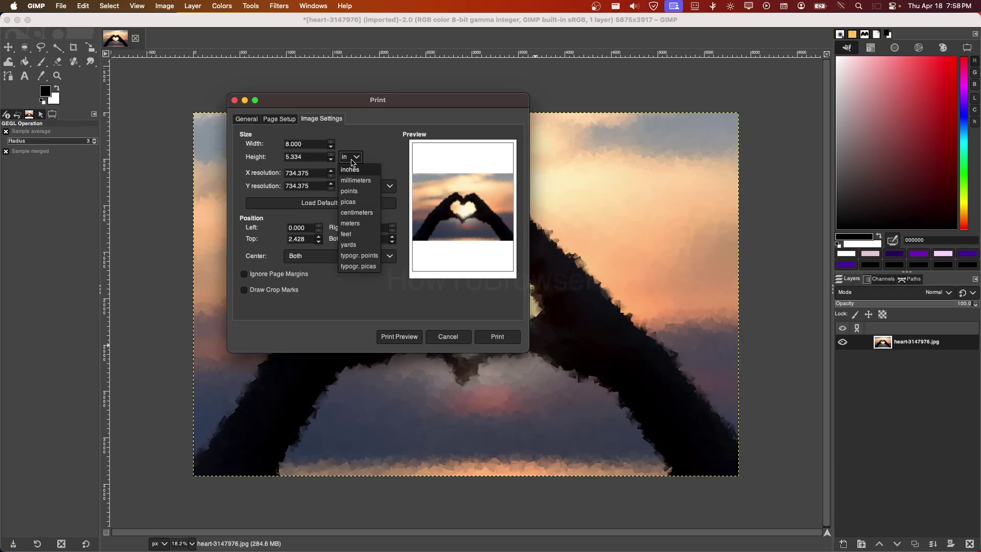
click(357, 191)
click(352, 159)
click(358, 212)
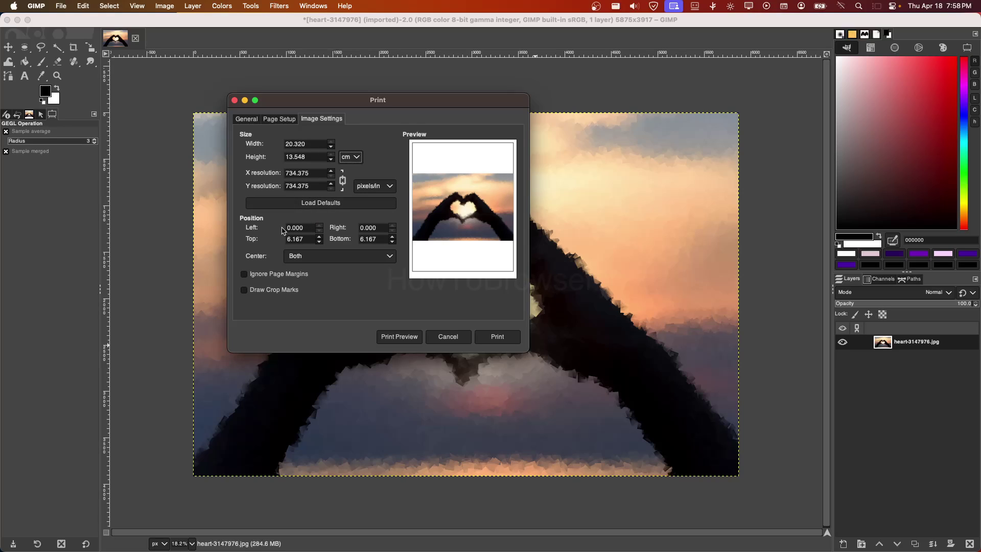
Step: Enable Ignore Page Margins, leave crop marks off, and go back to General print options
click(249, 279)
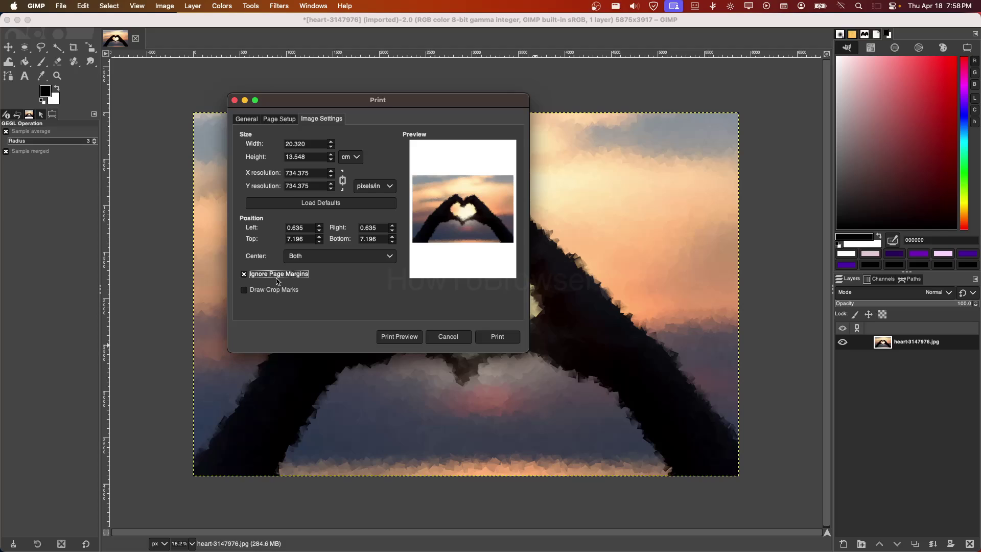
click(248, 290)
click(248, 292)
click(268, 122)
click(246, 119)
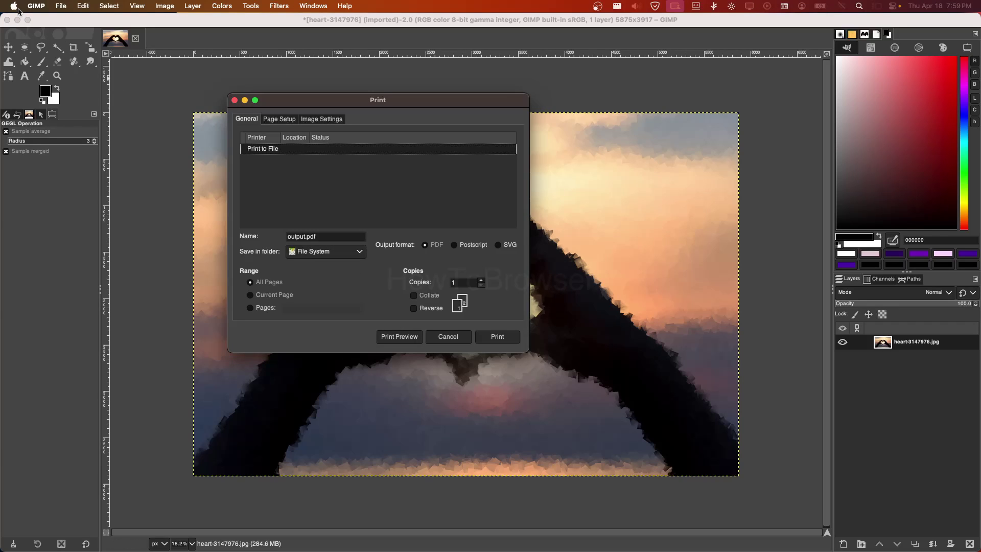
Step: Close GIMP's Print dialog and launch macOS System Settings from the Apple menu
key(Escape)
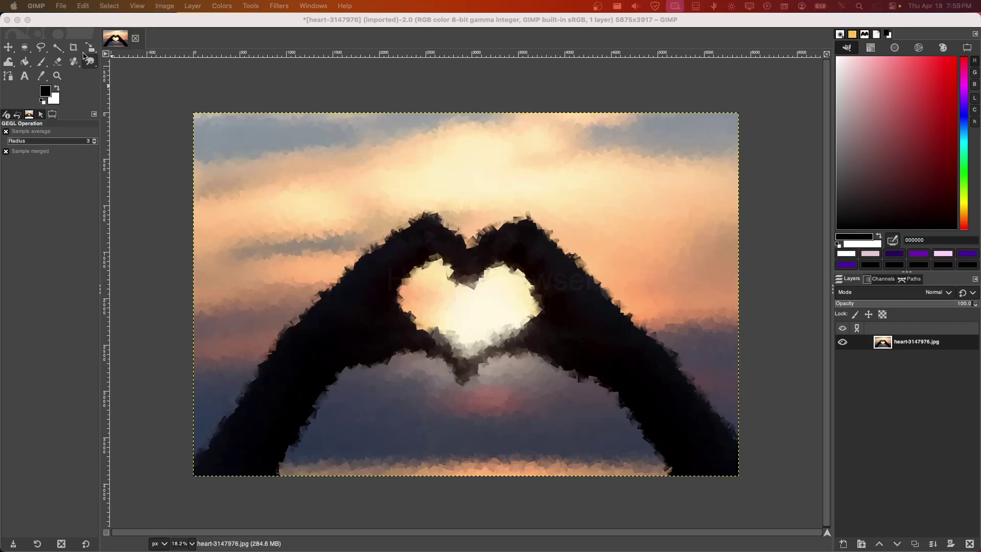
click(13, 5)
click(30, 41)
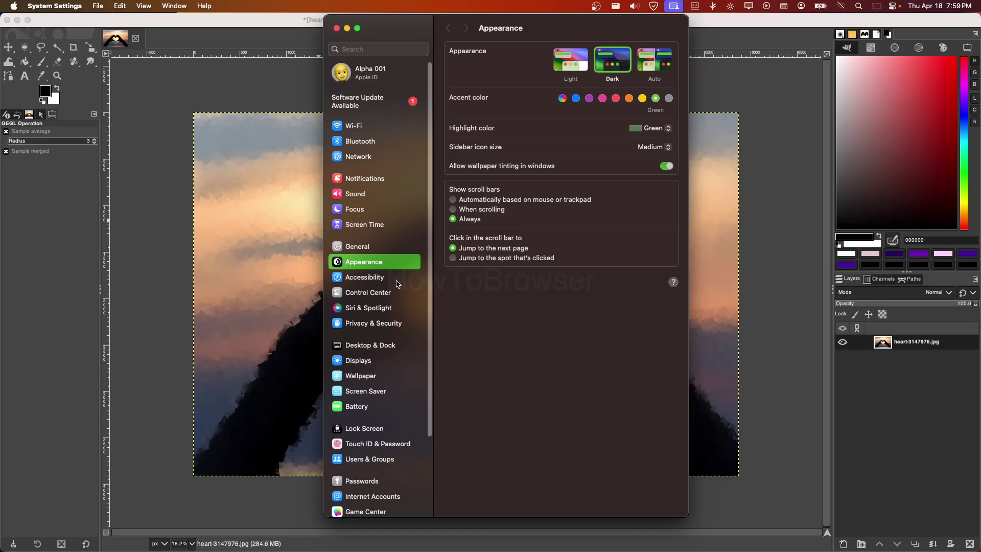
scroll(398, 284, down, 4)
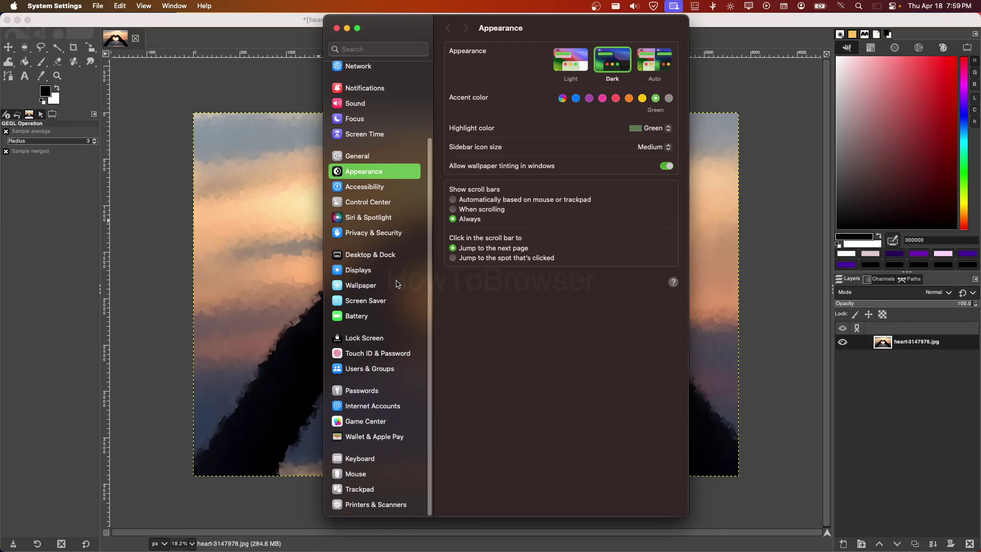
scroll(398, 284, up, 4)
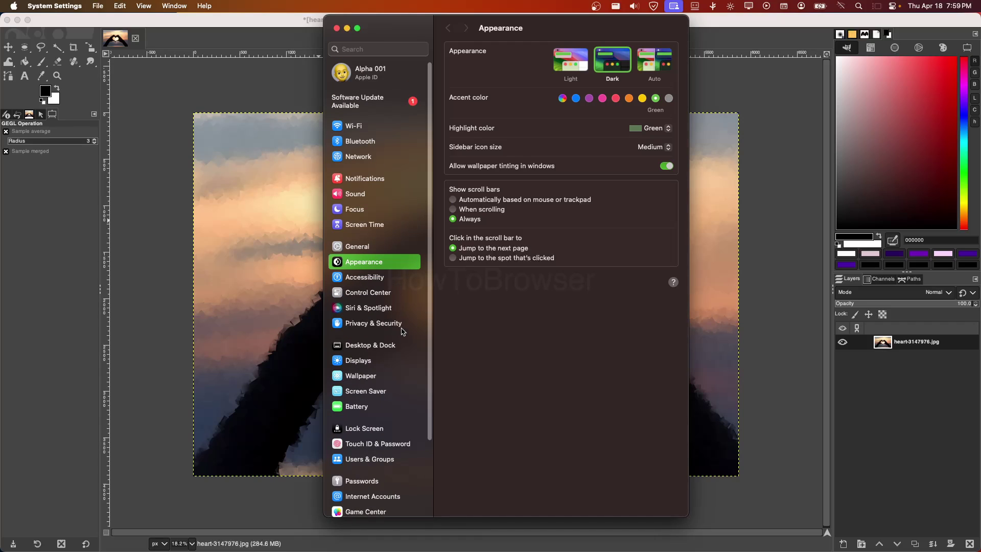
scroll(398, 496, down, 4)
Step: Go to Printers & Scanners and bring up the Add Printer window, centred on screen
click(395, 504)
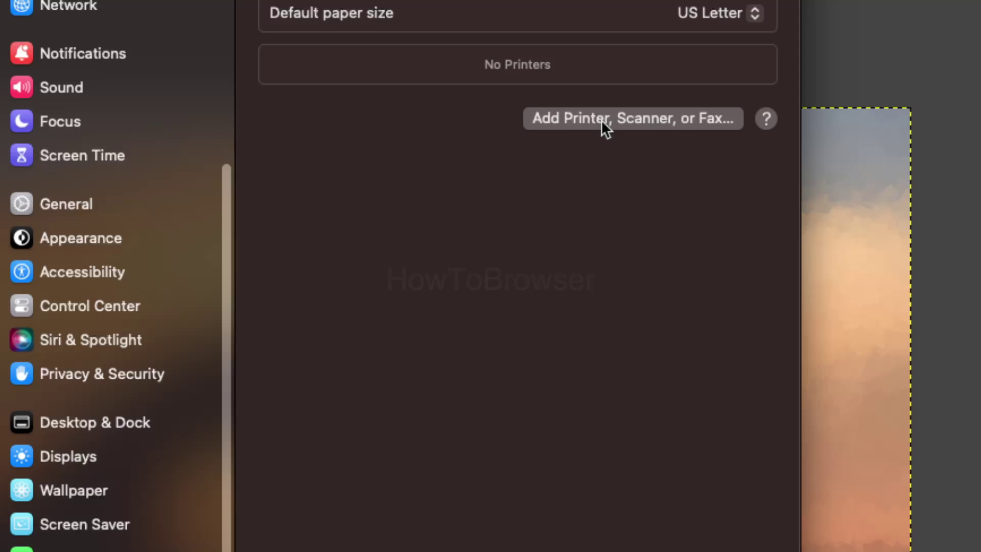
click(601, 121)
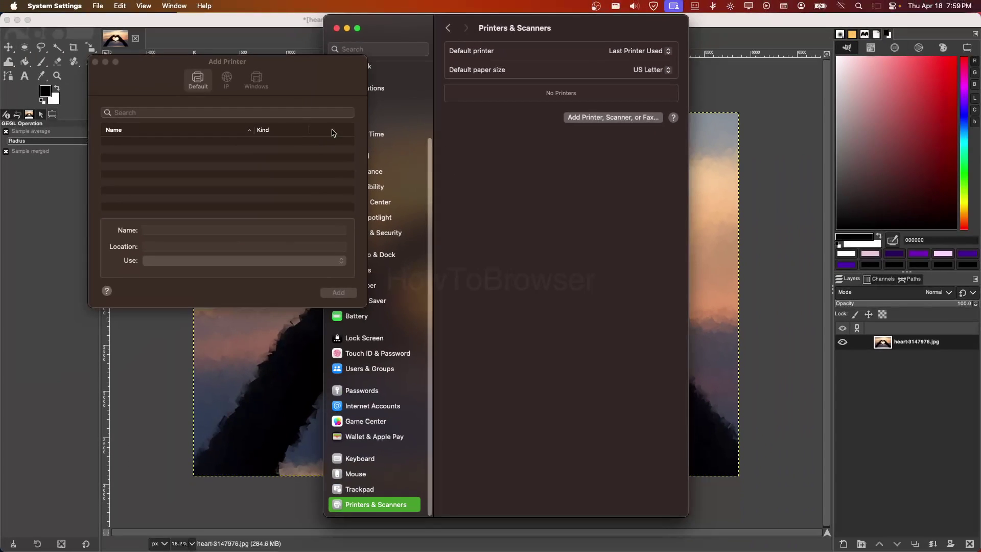
drag(322, 73, 537, 101)
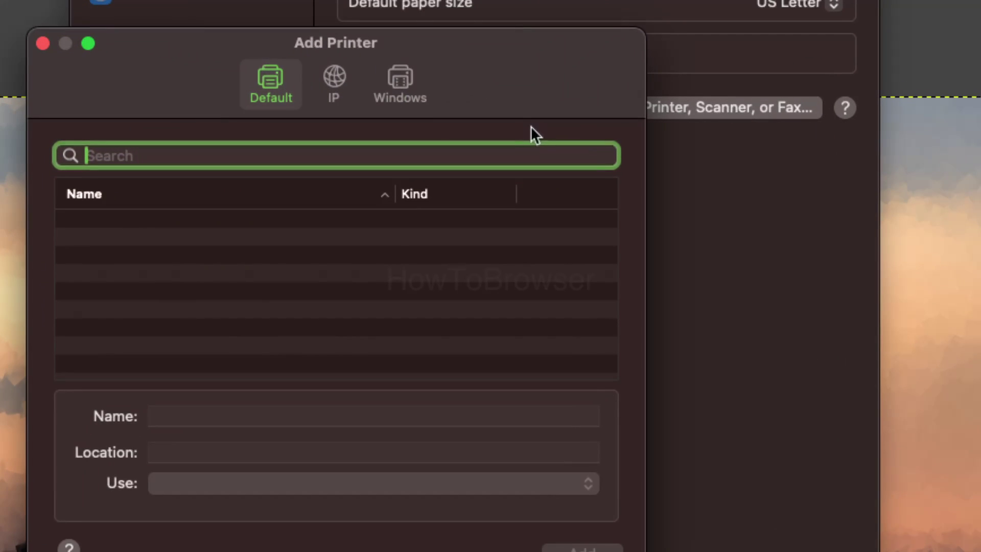